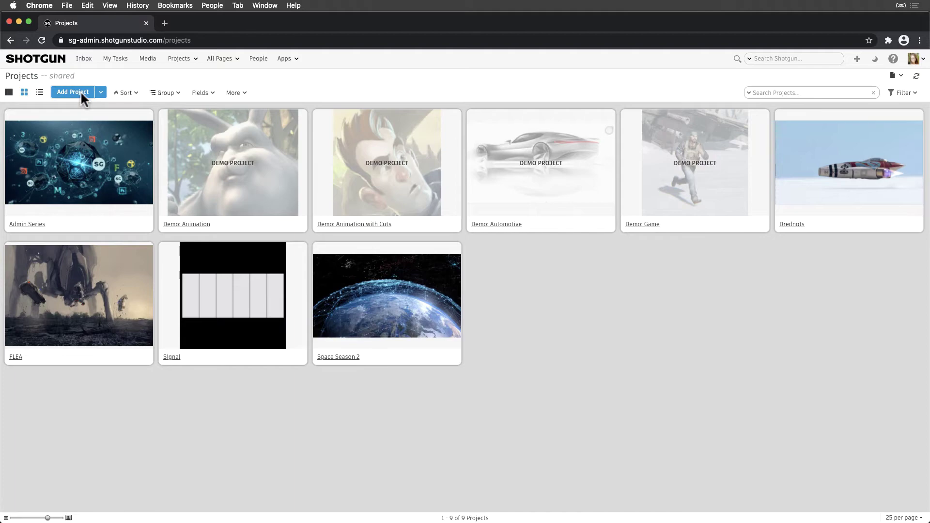
Step: Look through the new project, asset, shot, sequence and level creation forms
{"action": "left_click", "coordinate": [73, 92]}
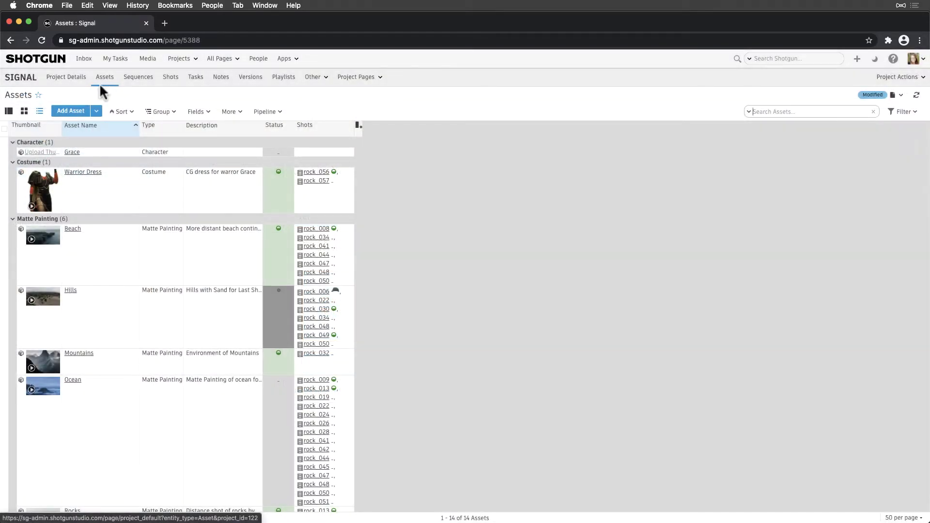
{"action": "left_click", "coordinate": [71, 111]}
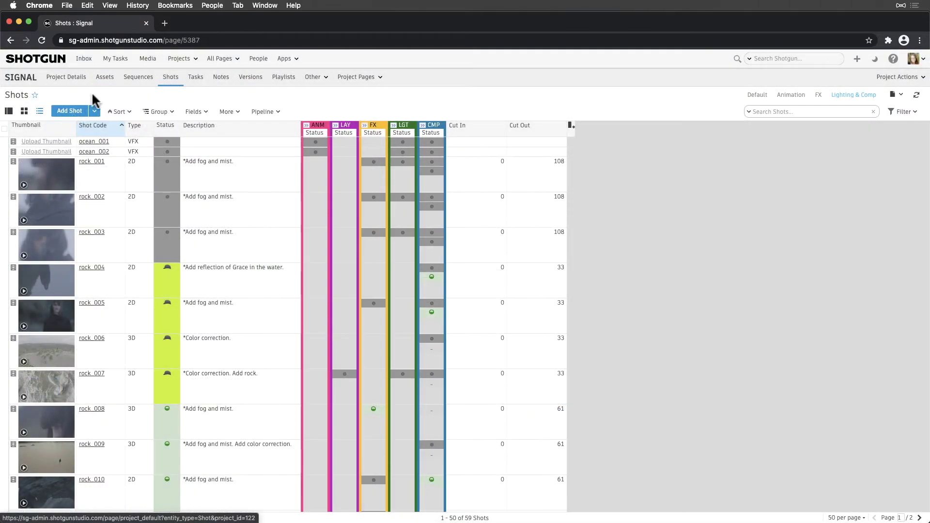
{"action": "left_click", "coordinate": [71, 111]}
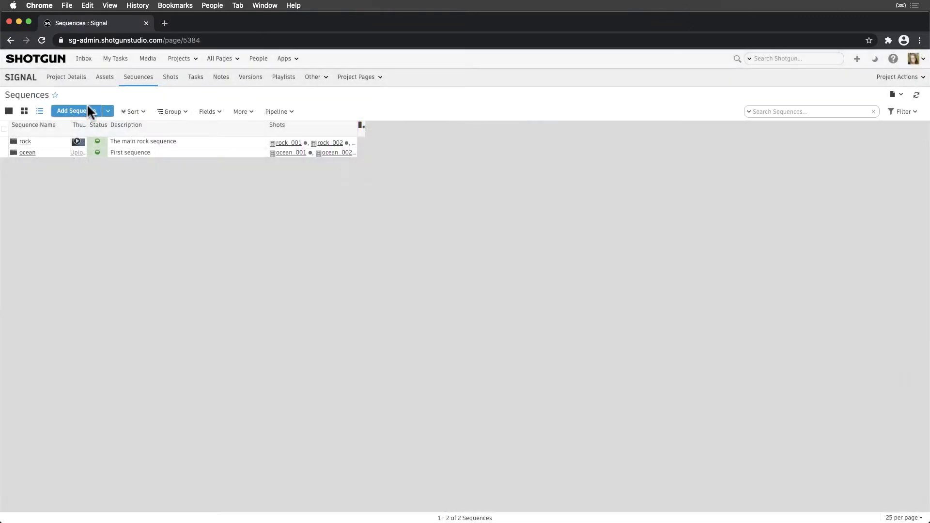
{"action": "left_click", "coordinate": [81, 112]}
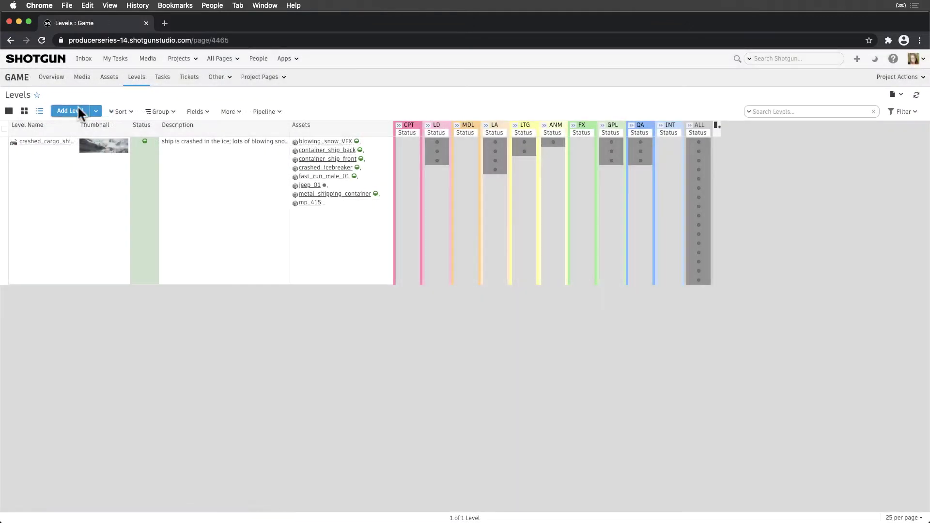
{"action": "left_click", "coordinate": [71, 111]}
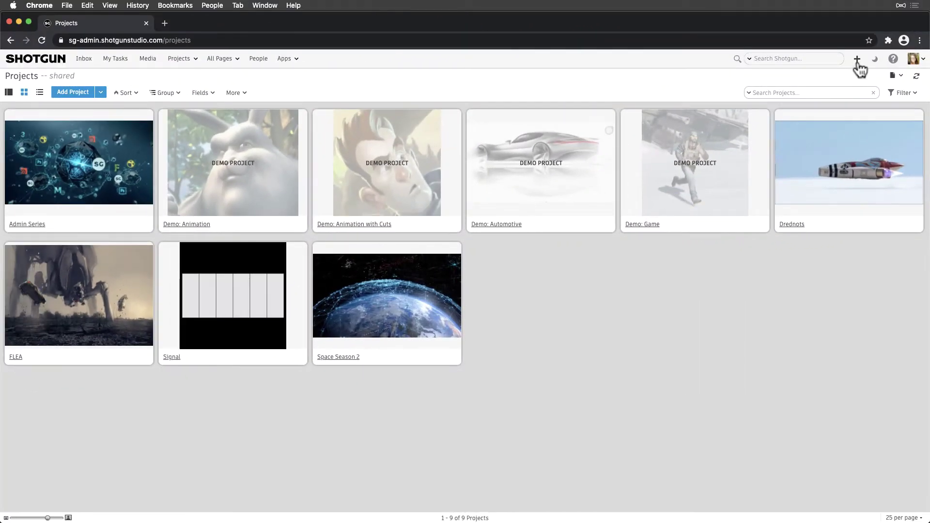
Step: Start a global new asset named rock_01, described 'first rock to appear in rock sequence'
{"action": "left_click", "coordinate": [856, 59]}
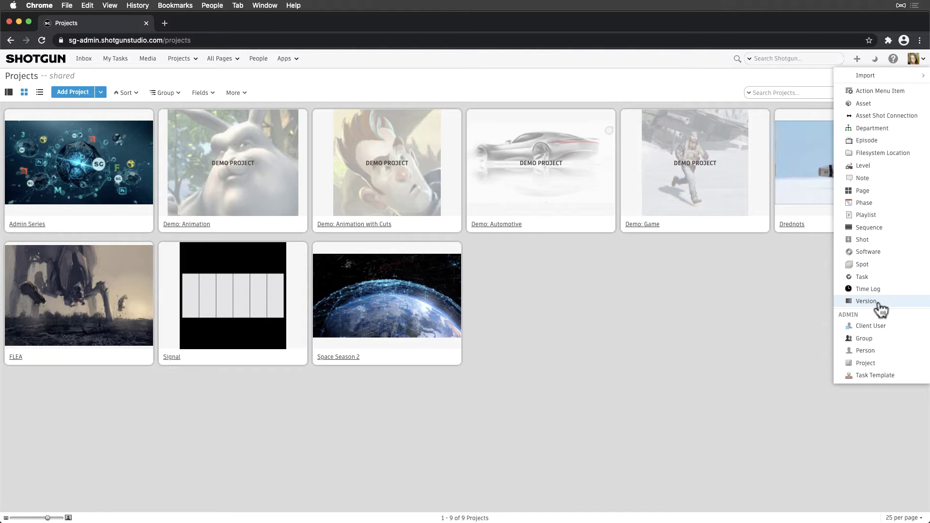
{"action": "left_click", "coordinate": [878, 104]}
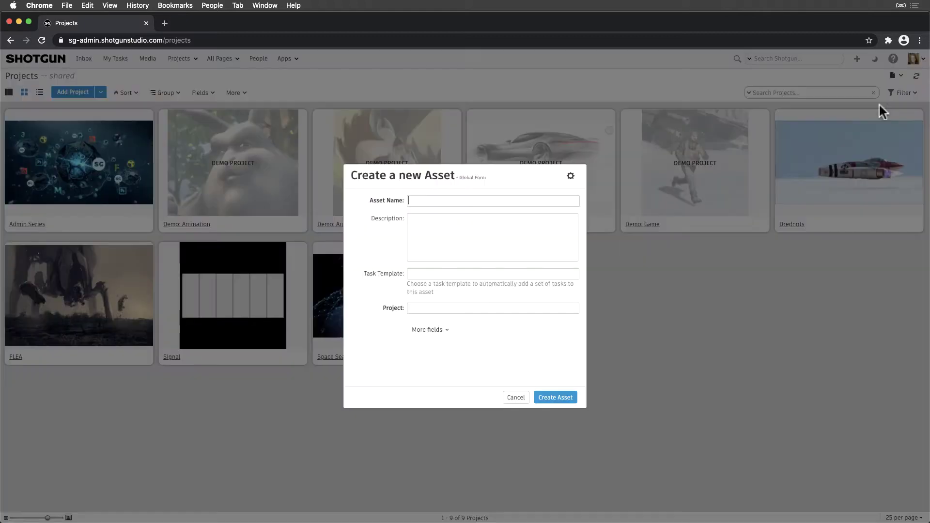
{"action": "type", "text": "rock_01"}
{"action": "key", "text": "Tab"}
{"action": "type", "text": "first rock to appear in rock sequence"}
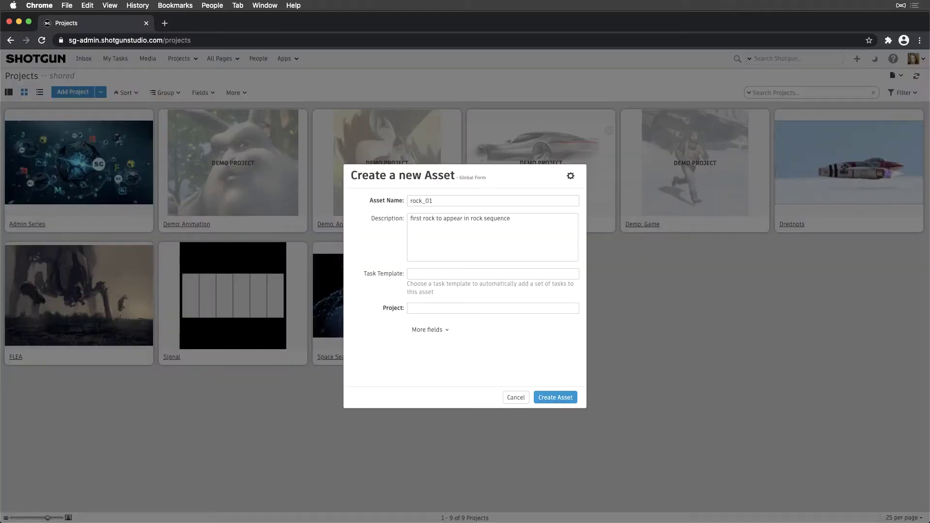
Step: Set template Film VFX - General Asset, project Signal, type Prop, and create the asset
{"action": "left_click", "coordinate": [464, 273]}
{"action": "left_click", "coordinate": [446, 338]}
{"action": "left_click", "coordinate": [438, 308]}
{"action": "left_click", "coordinate": [436, 319]}
{"action": "left_click", "coordinate": [436, 273]}
{"action": "left_click", "coordinate": [427, 313]}
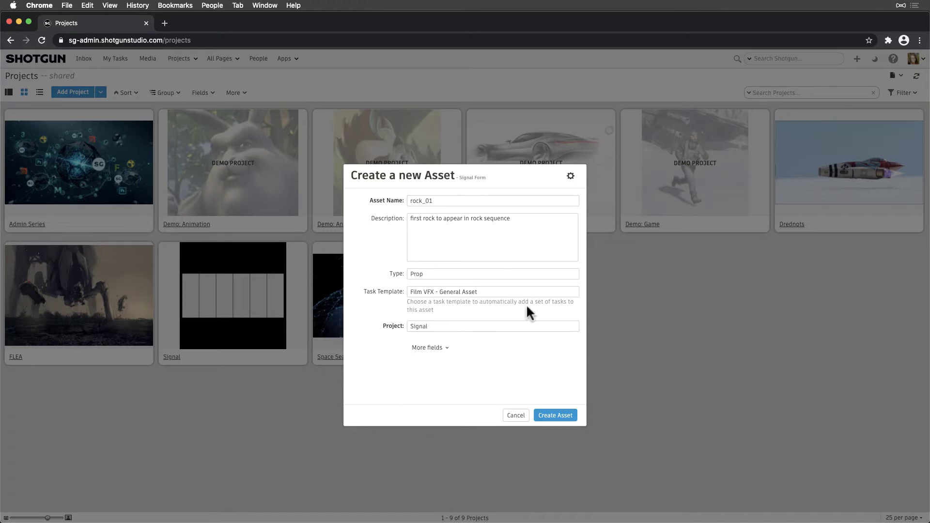
{"action": "left_click", "coordinate": [552, 416]}
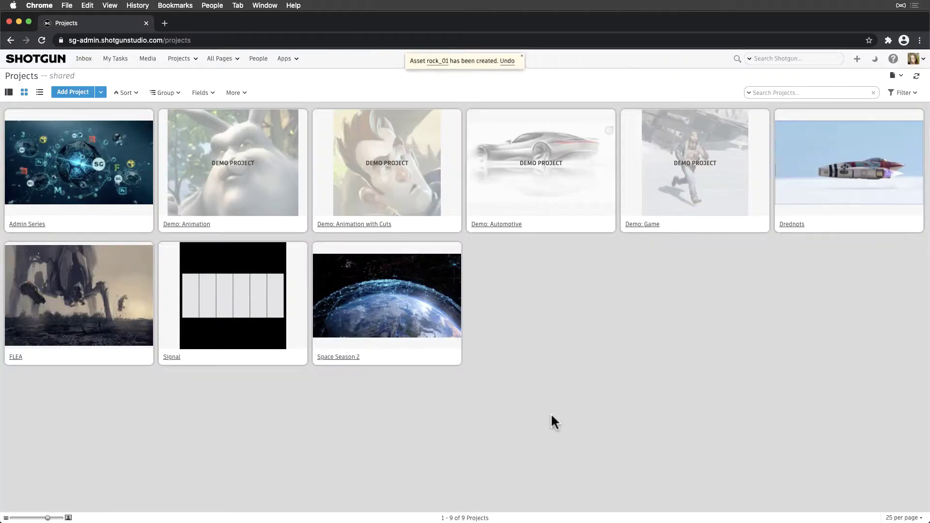
Step: Go to the Signal project's Assets page, then open and cancel the new-asset form
{"action": "left_click", "coordinate": [173, 357]}
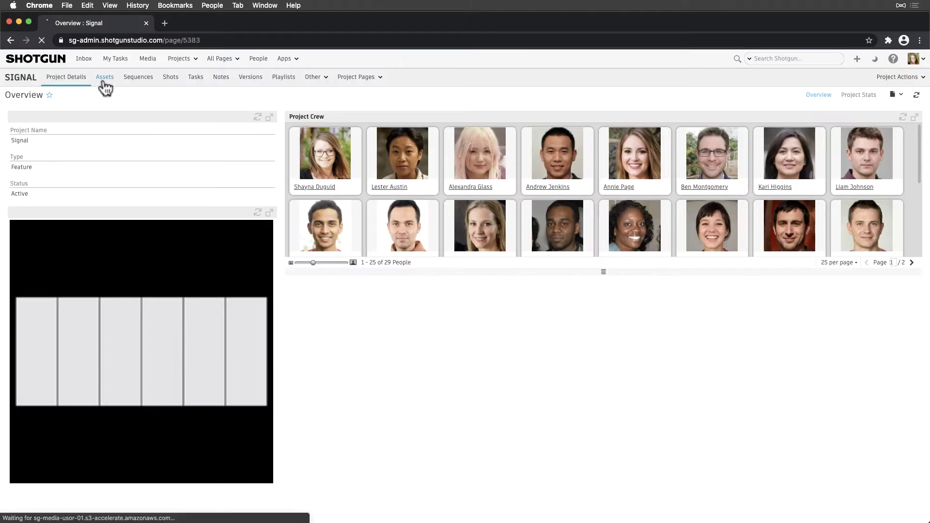
{"action": "left_click", "coordinate": [101, 80]}
{"action": "left_click", "coordinate": [60, 112]}
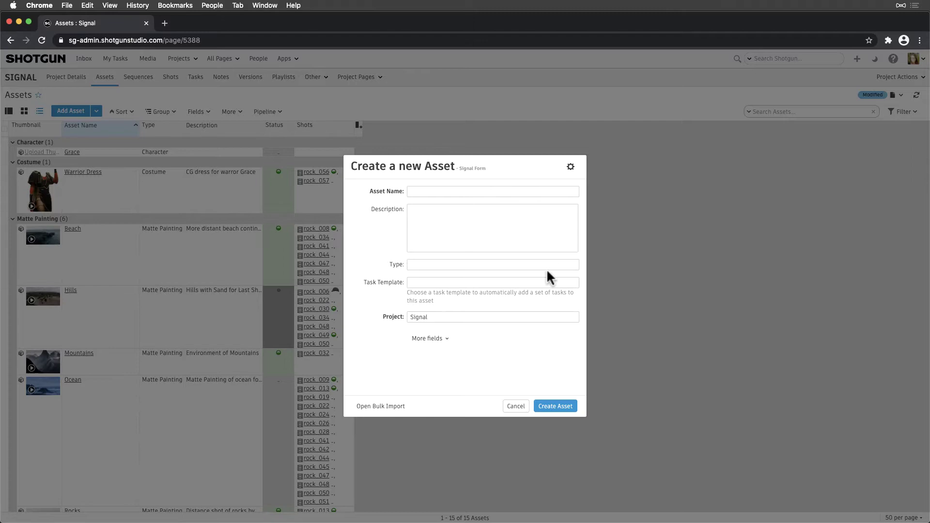
{"action": "left_click", "coordinate": [516, 405]}
Step: Start and cancel a new page from All Pages, then reopen the blank asset form
{"action": "left_click", "coordinate": [224, 59]}
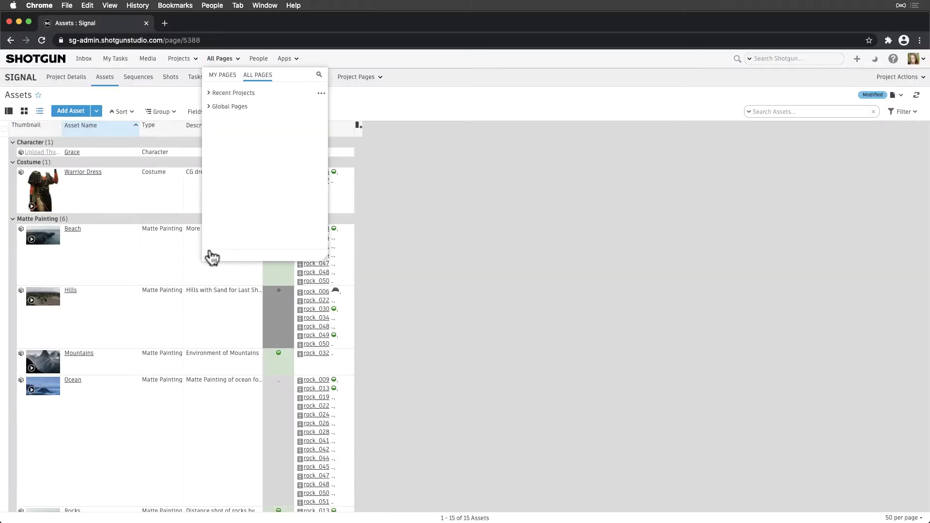
{"action": "left_click", "coordinate": [211, 256]}
{"action": "left_click", "coordinate": [251, 269]}
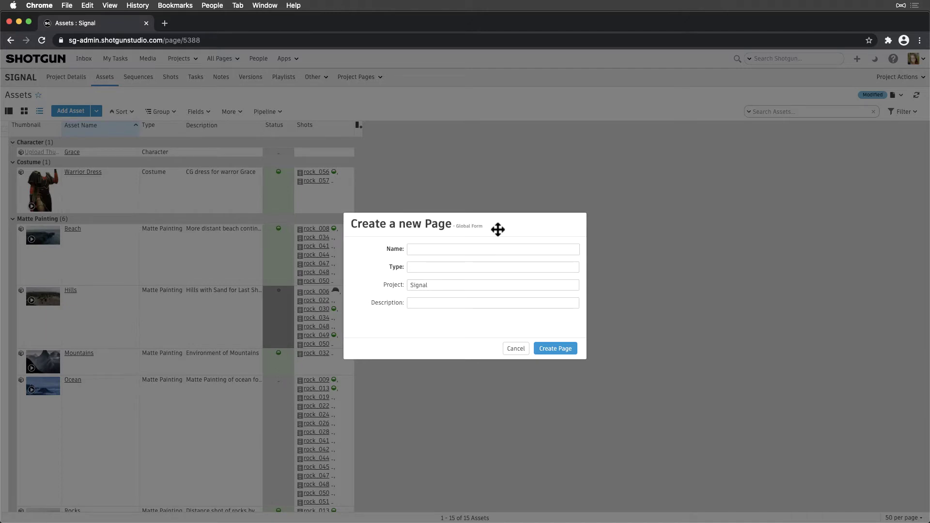
{"action": "left_click", "coordinate": [514, 349]}
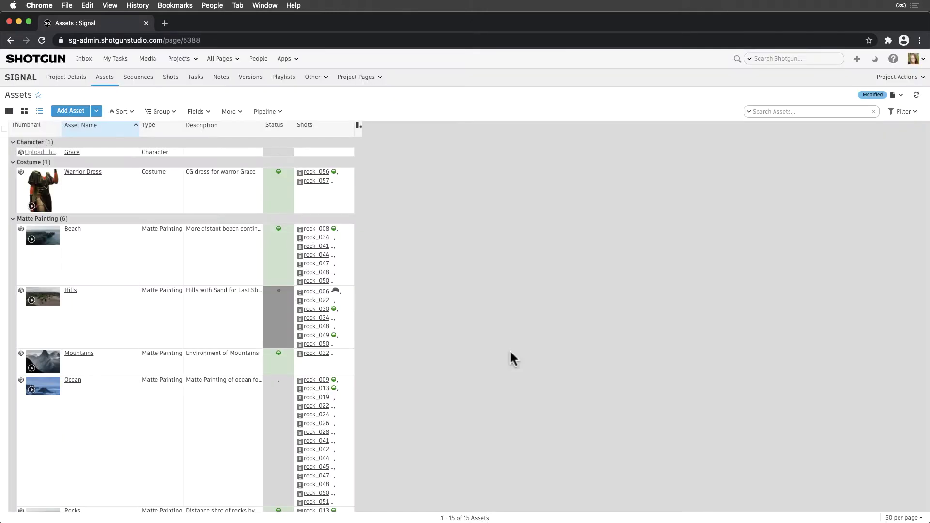
{"action": "left_click", "coordinate": [72, 109]}
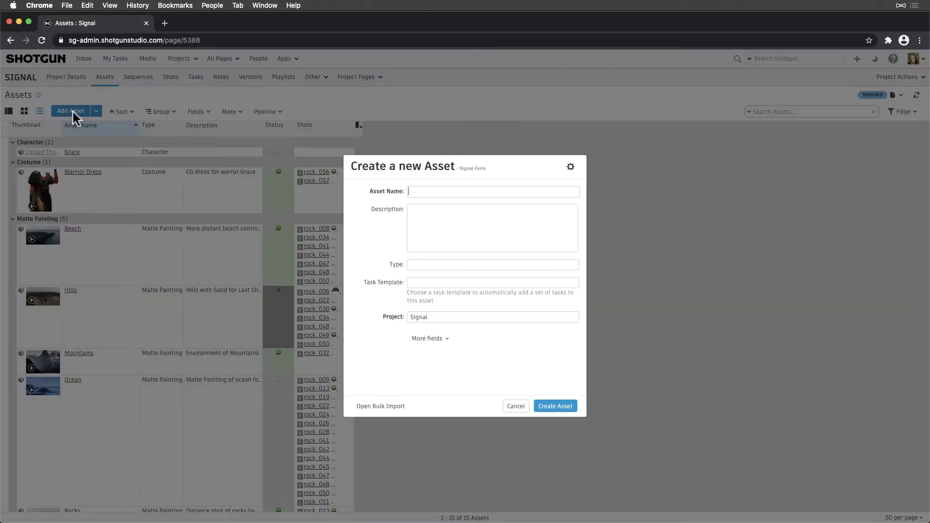
Step: Review the asset form's settings and the Manager role's Advanced permissions for editing form layouts
{"action": "left_click", "coordinate": [570, 167]}
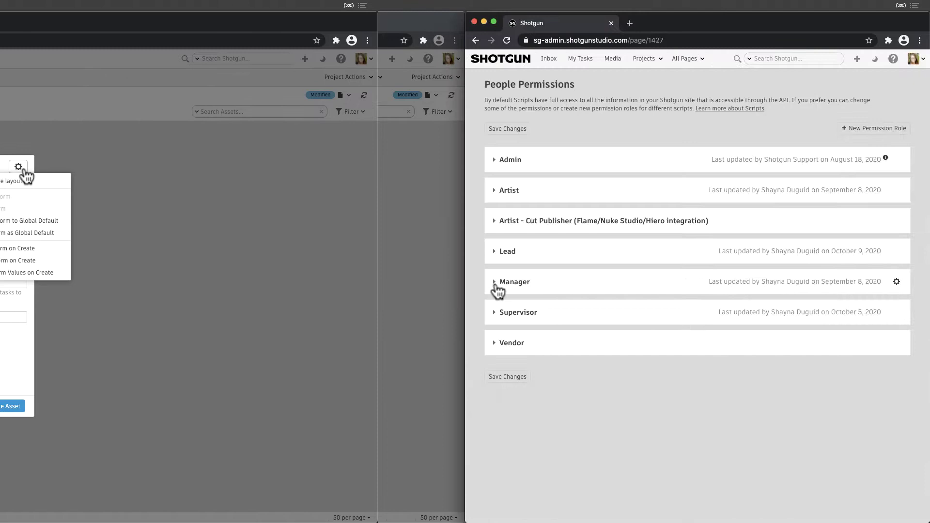
{"action": "left_click", "coordinate": [495, 284]}
{"action": "left_click", "coordinate": [506, 356]}
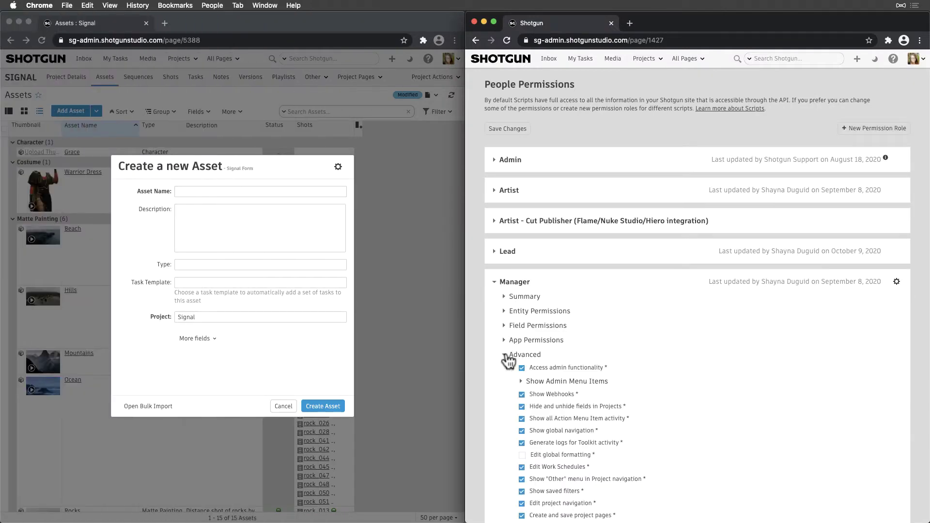
{"action": "scroll", "coordinate": [508, 361], "scroll_direction": "down", "scroll_amount": 5}
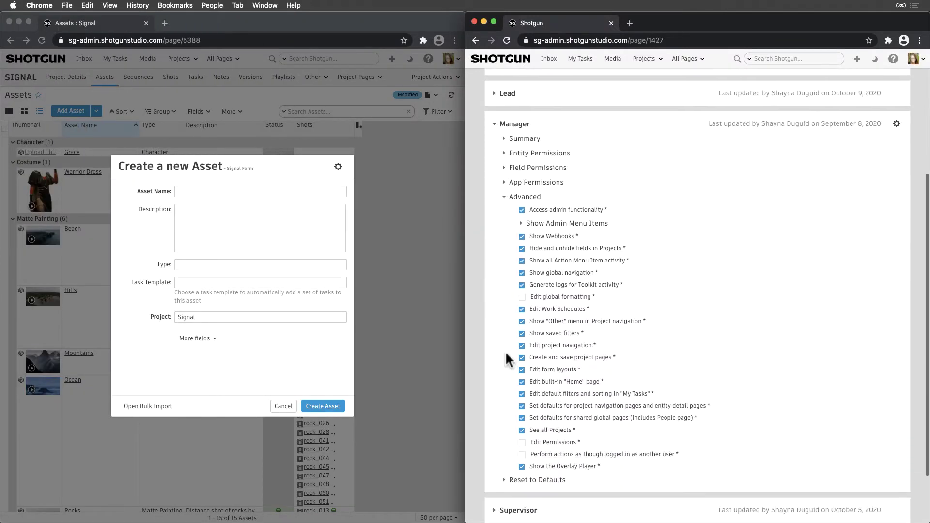
{"action": "mouse_move", "coordinate": [577, 354]}
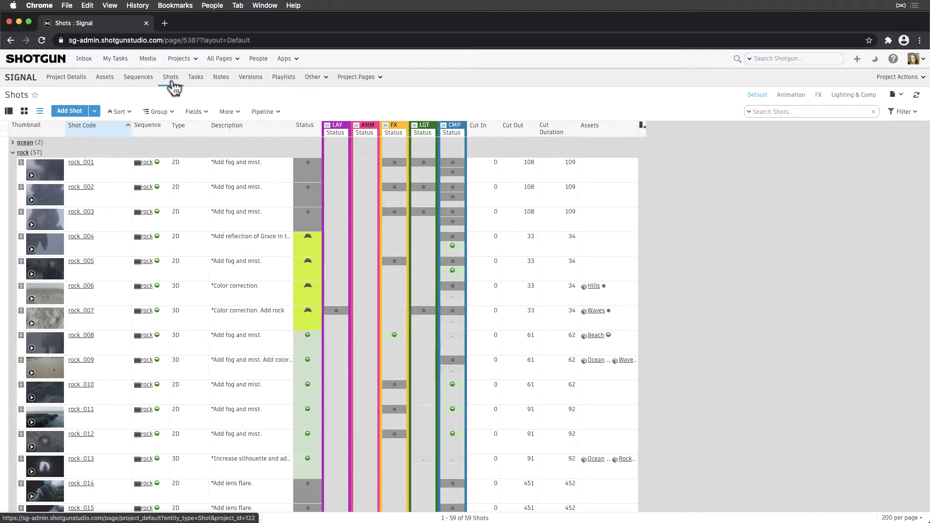
Step: Open the shot form's layout settings, trial-add then remove Assets, and reposition Description
{"action": "left_click", "coordinate": [64, 110]}
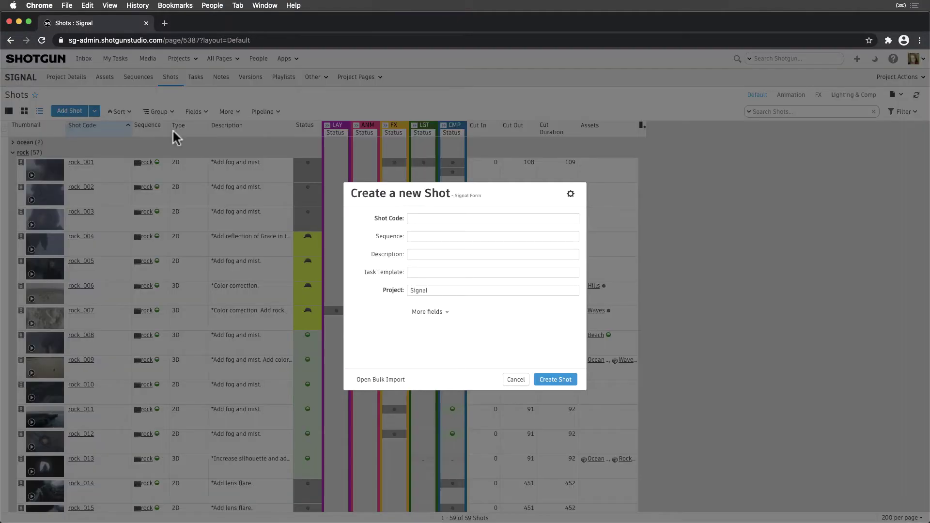
{"action": "left_click", "coordinate": [570, 194]}
{"action": "left_click", "coordinate": [576, 208]}
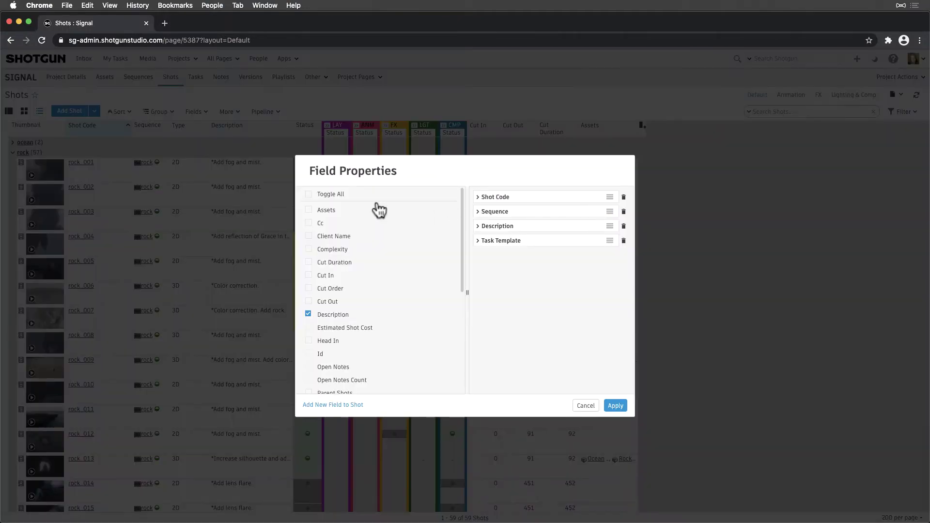
{"action": "left_click", "coordinate": [308, 209]}
{"action": "left_click", "coordinate": [309, 209]}
{"action": "mouse_move", "coordinate": [610, 226]}
{"action": "left_mouse_down"}
{"action": "mouse_move", "coordinate": [611, 250]}
{"action": "mouse_move", "coordinate": [612, 233]}
{"action": "left_mouse_up"}
Step: Expand the options for Task Template, Description, Sequence and Shot Code
{"action": "left_click", "coordinate": [481, 242]}
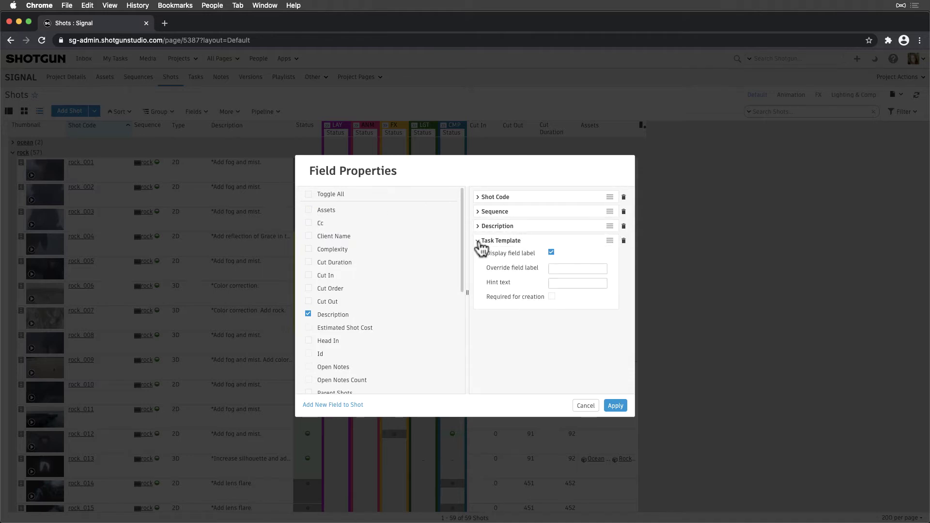
{"action": "left_click", "coordinate": [478, 226]}
{"action": "left_click", "coordinate": [478, 212]}
{"action": "left_click", "coordinate": [478, 197]}
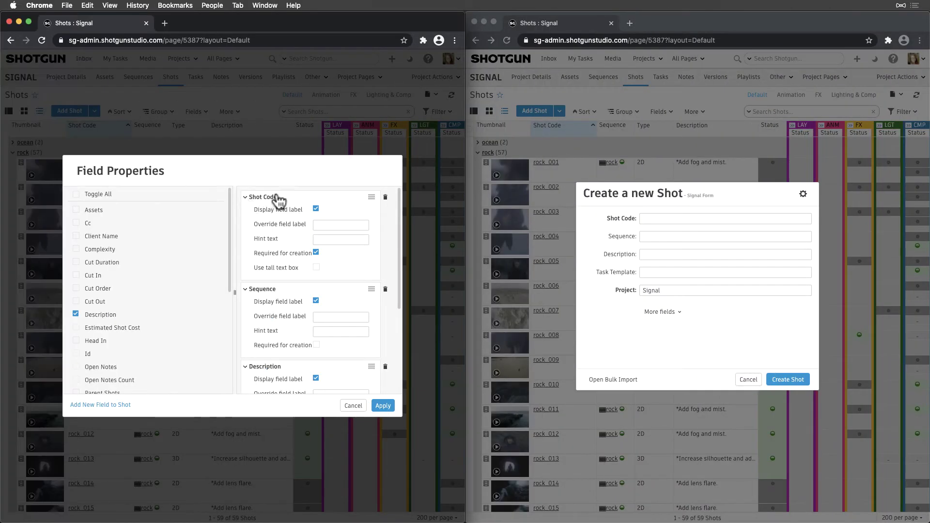
Step: Keep the Shot Code label visible and drop the trial custom label 'Code'
{"action": "left_click", "coordinate": [316, 210]}
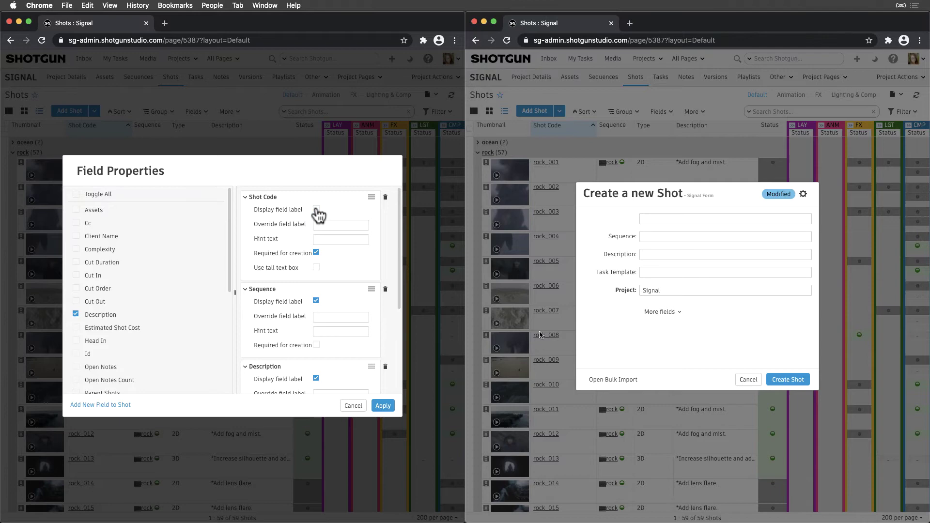
{"action": "left_click", "coordinate": [316, 210]}
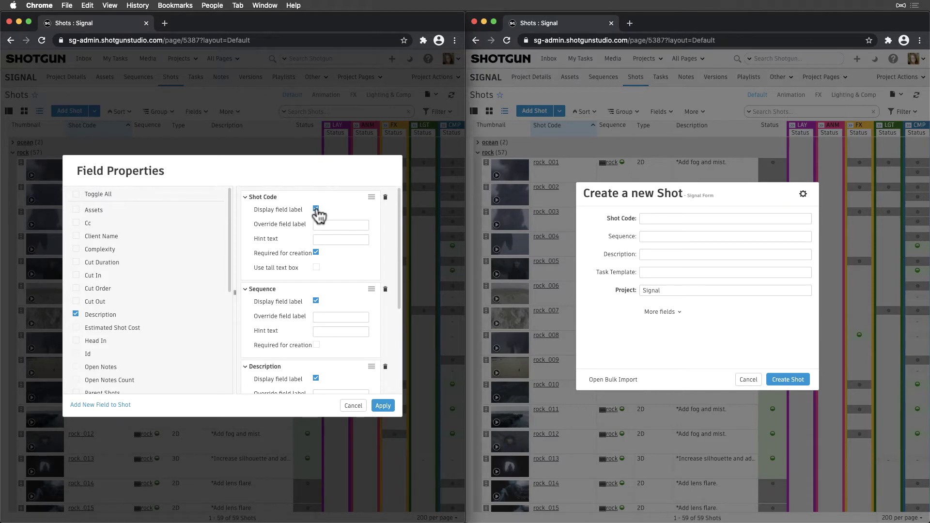
{"action": "left_click", "coordinate": [321, 224]}
{"action": "type", "text": "Code"}
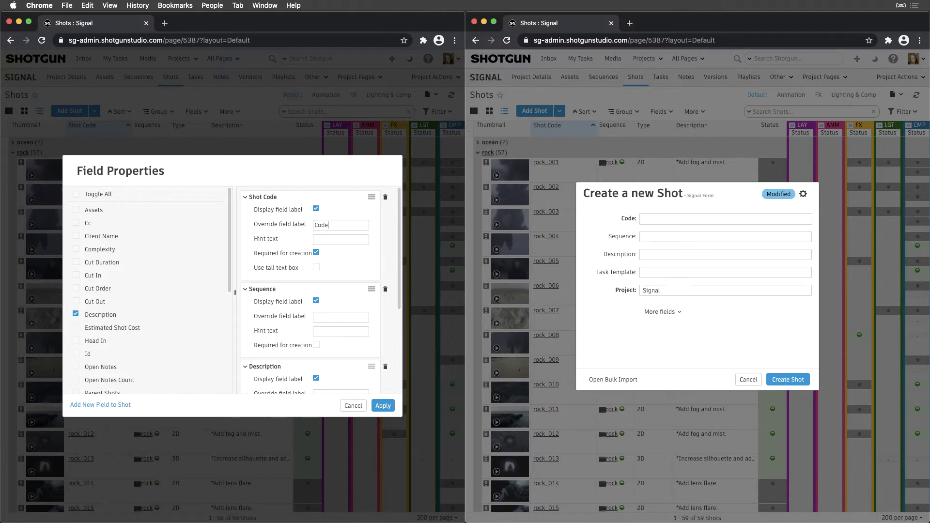
{"action": "key", "text": "BackSpace"}
{"action": "key", "text": "BackSpace"}
{"action": "key", "text": "BackSpace"}
{"action": "key", "text": "BackSpace"}
Step: Paste a naming hint for Shot Code and keep it required for creation
{"action": "left_click", "coordinate": [319, 239]}
{"action": "type", "text": "sequence_shot, ex: rock_001"}
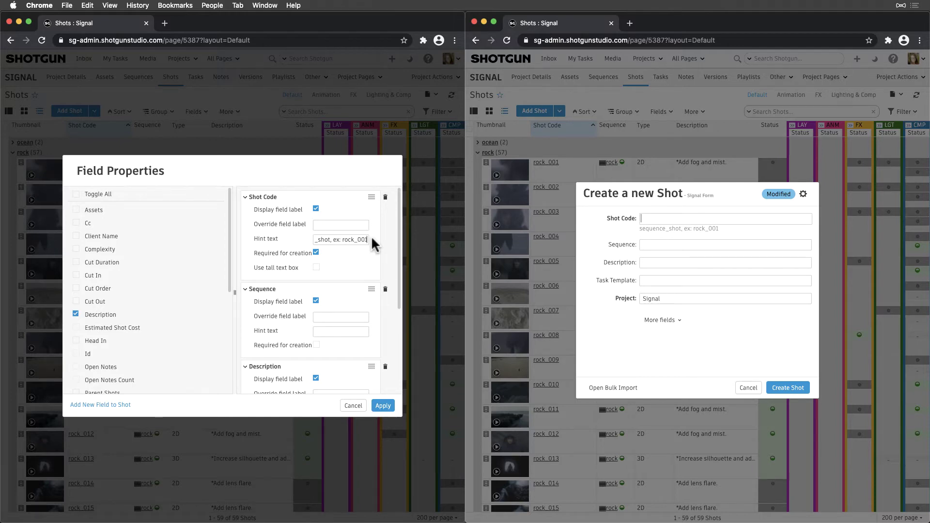
{"action": "left_click", "coordinate": [315, 252]}
{"action": "left_click", "coordinate": [316, 254]}
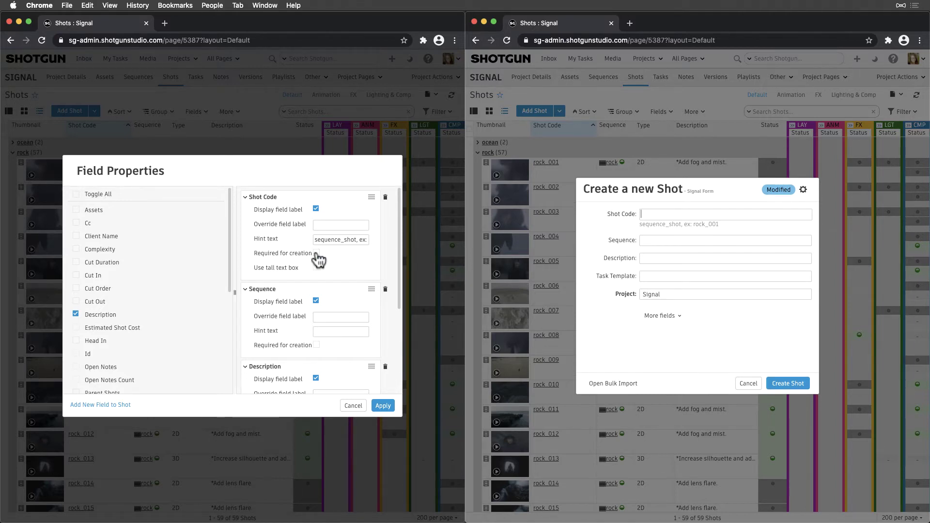
{"action": "left_click", "coordinate": [317, 254]}
Step: Add Client Name, toggle its tall text box on and off, then remove it
{"action": "scroll", "coordinate": [317, 261], "scroll_direction": "down", "scroll_amount": 3}
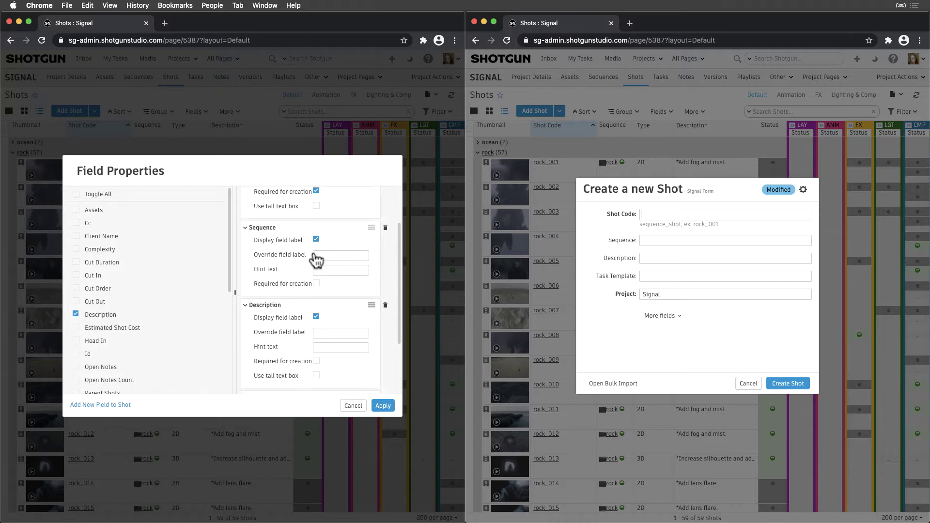
{"action": "scroll", "coordinate": [317, 261], "scroll_direction": "down", "scroll_amount": 3}
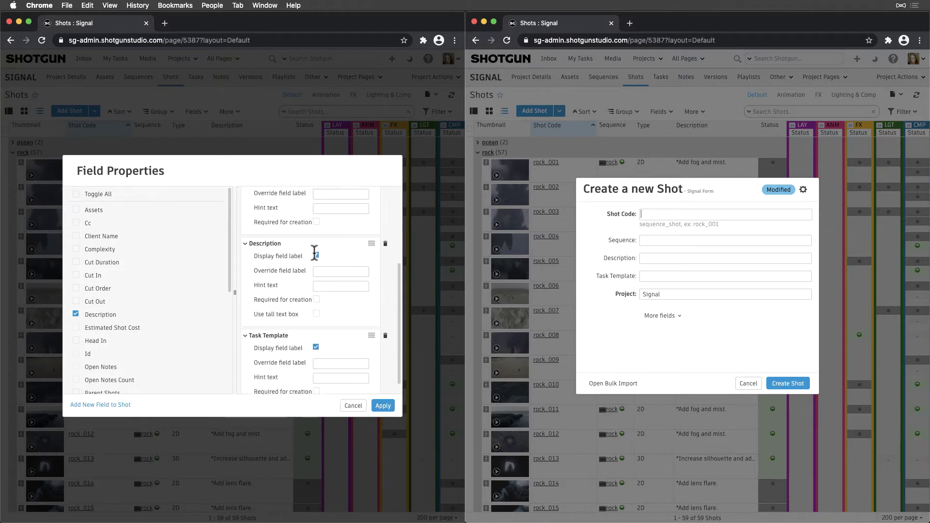
{"action": "scroll", "coordinate": [315, 254], "scroll_direction": "up", "scroll_amount": 6}
{"action": "scroll", "coordinate": [320, 259], "scroll_direction": "down", "scroll_amount": 7}
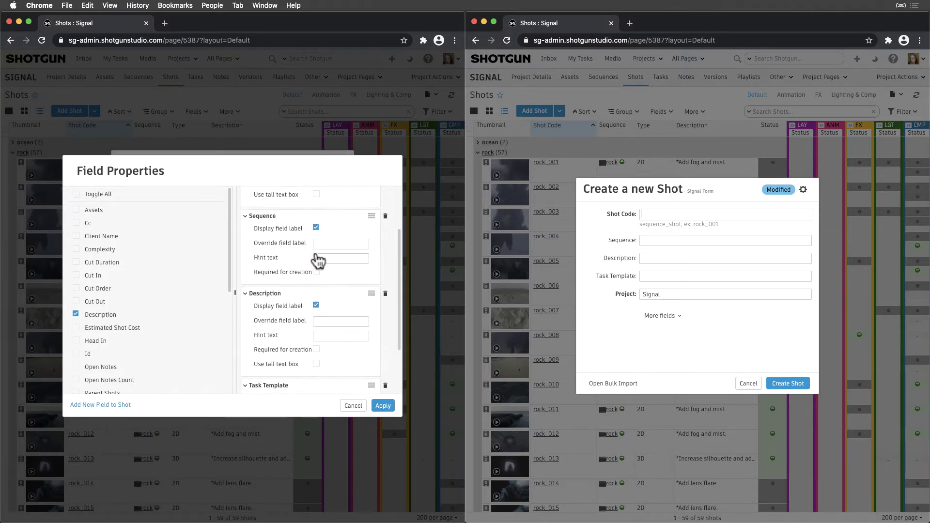
{"action": "left_click", "coordinate": [76, 235]}
{"action": "scroll", "coordinate": [272, 357], "scroll_direction": "down", "scroll_amount": 5}
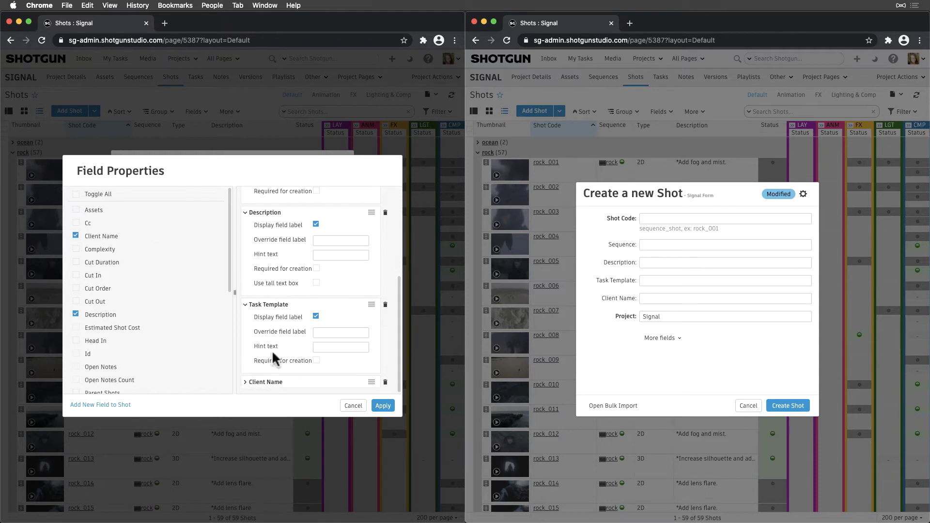
{"action": "left_click", "coordinate": [315, 376]}
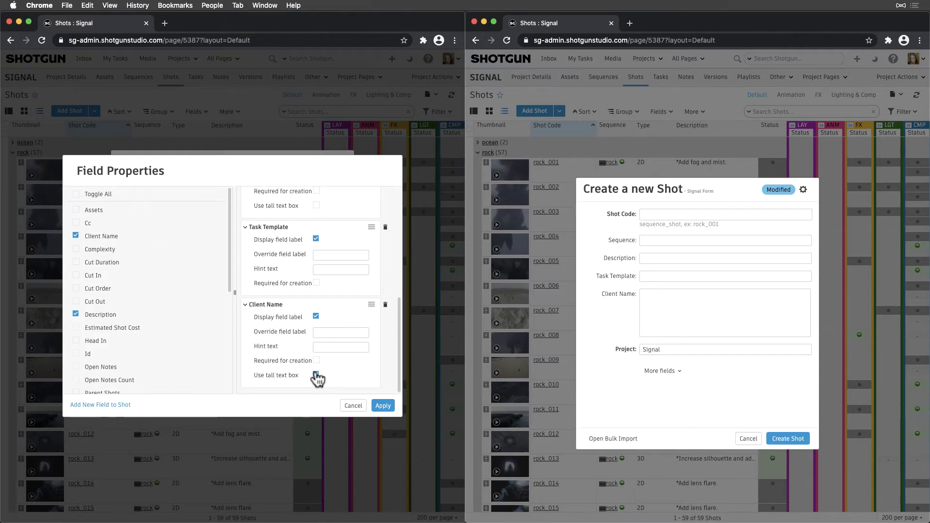
{"action": "left_click", "coordinate": [316, 375]}
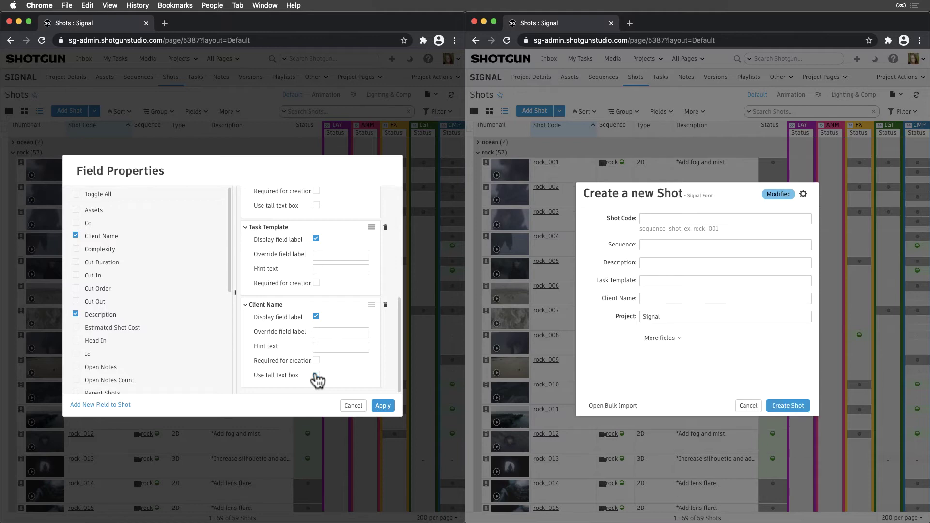
{"action": "left_click", "coordinate": [385, 304]}
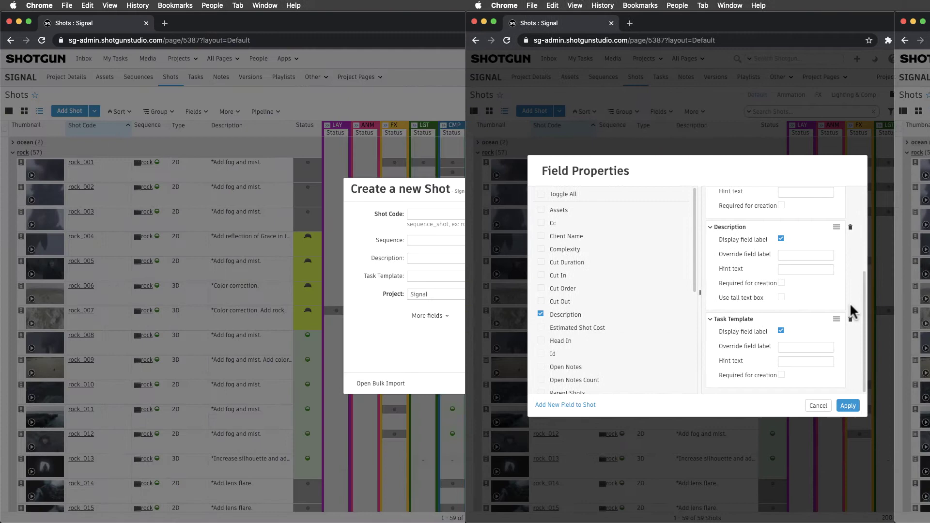
Step: Open the shot form's gear menu beside Modified and close it without changes
{"action": "mouse_move", "coordinate": [567, 195]}
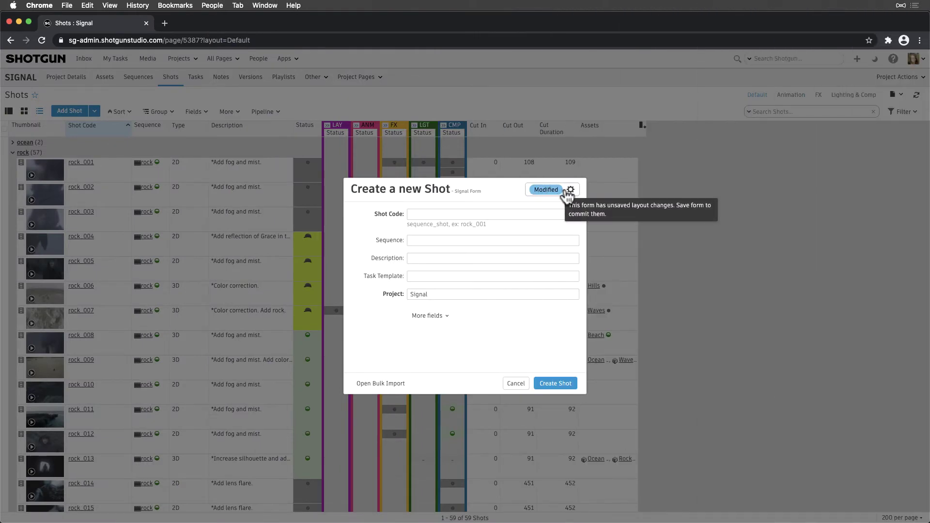
{"action": "left_click", "coordinate": [568, 191]}
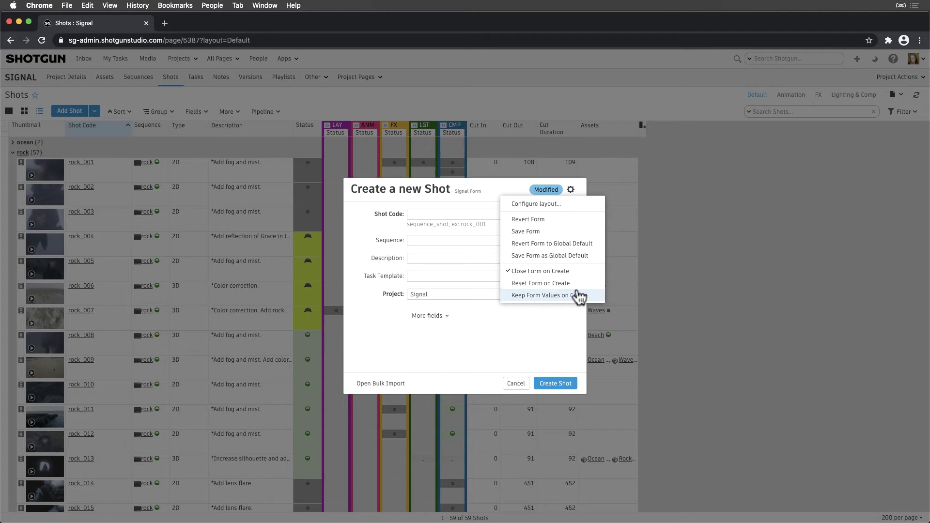
{"action": "left_click", "coordinate": [562, 314]}
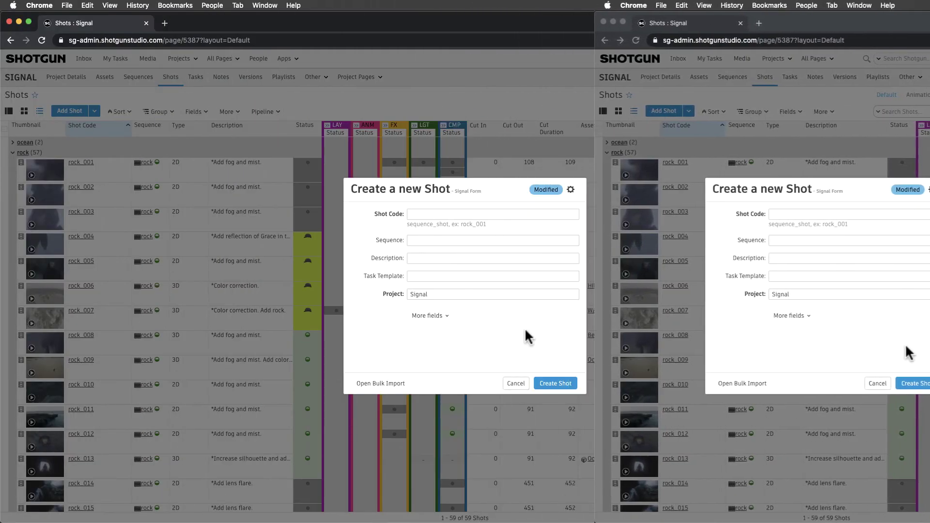
Step: Save the shot form layout as the Global Default, then Save Form
{"action": "left_click", "coordinate": [552, 190]}
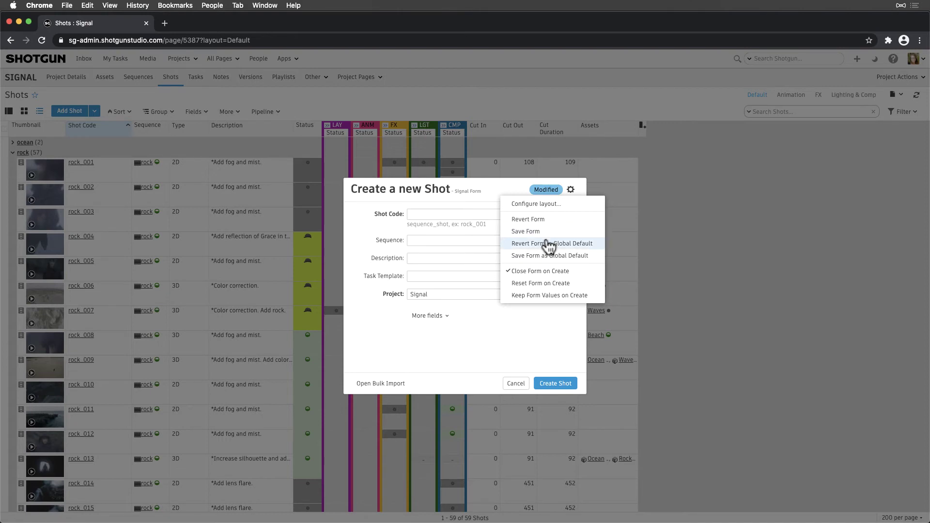
{"action": "left_click", "coordinate": [592, 259]}
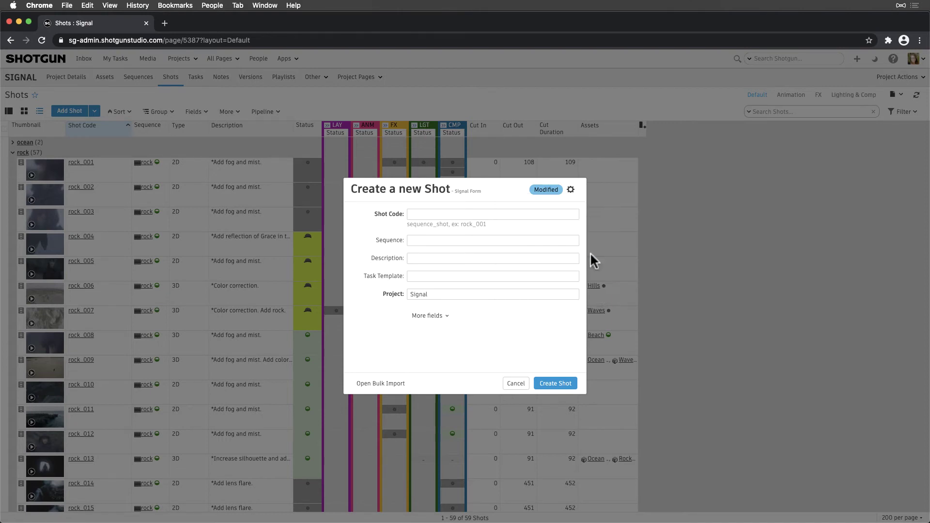
{"action": "left_click", "coordinate": [570, 189]}
{"action": "left_click", "coordinate": [558, 231]}
Step: Close the shot dialog and open Default Layouts > Shot > Shot Form
{"action": "left_click", "coordinate": [515, 383]}
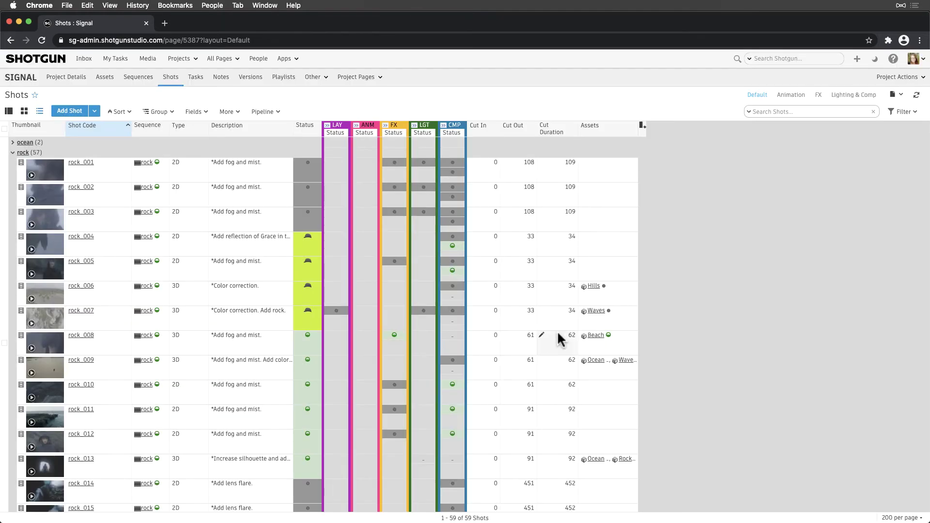
{"action": "left_click", "coordinate": [917, 59]}
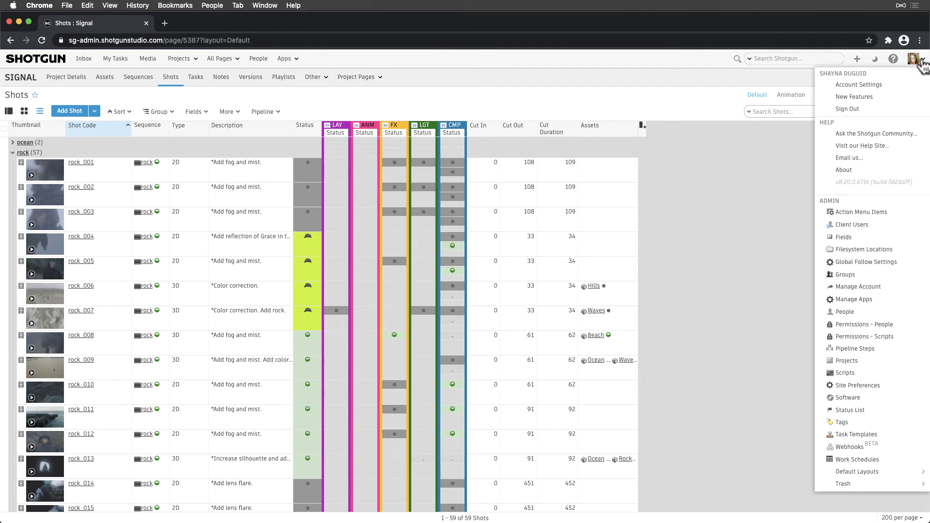
{"action": "mouse_move", "coordinate": [899, 474]}
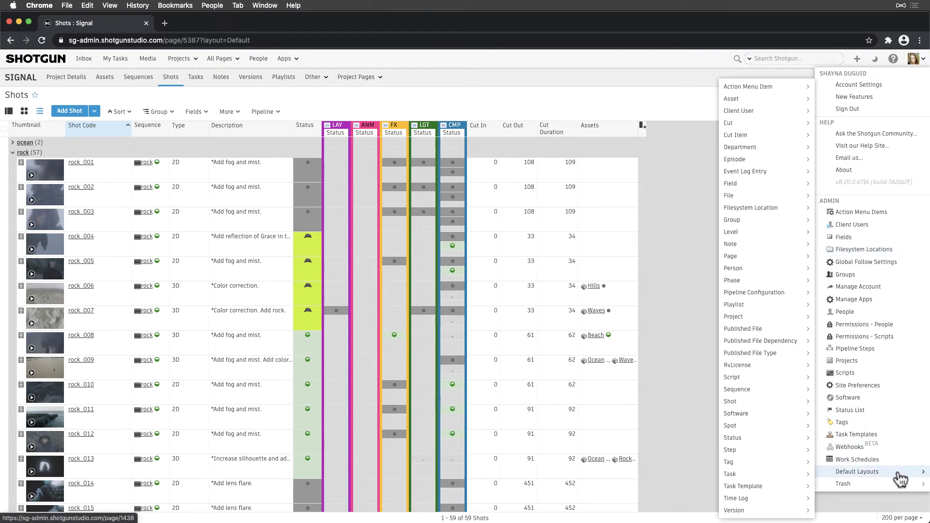
{"action": "mouse_move", "coordinate": [742, 409]}
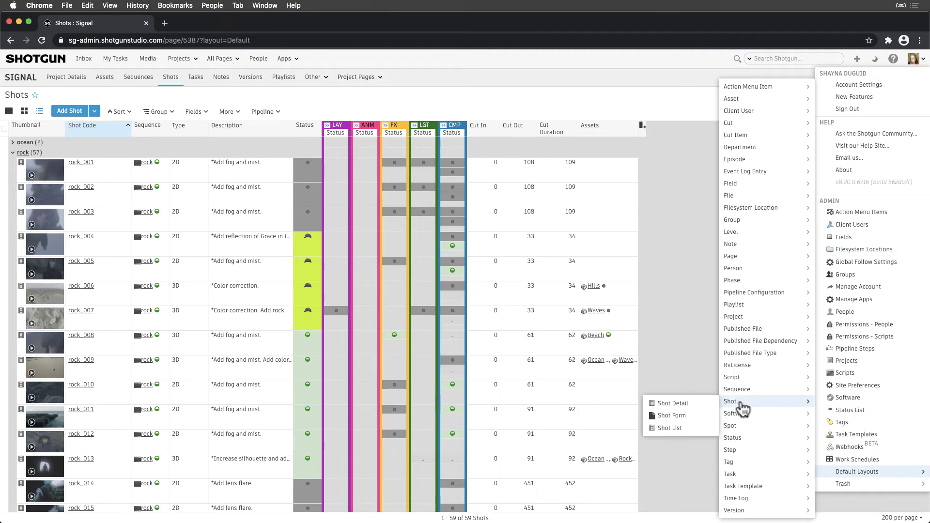
{"action": "left_click", "coordinate": [695, 416]}
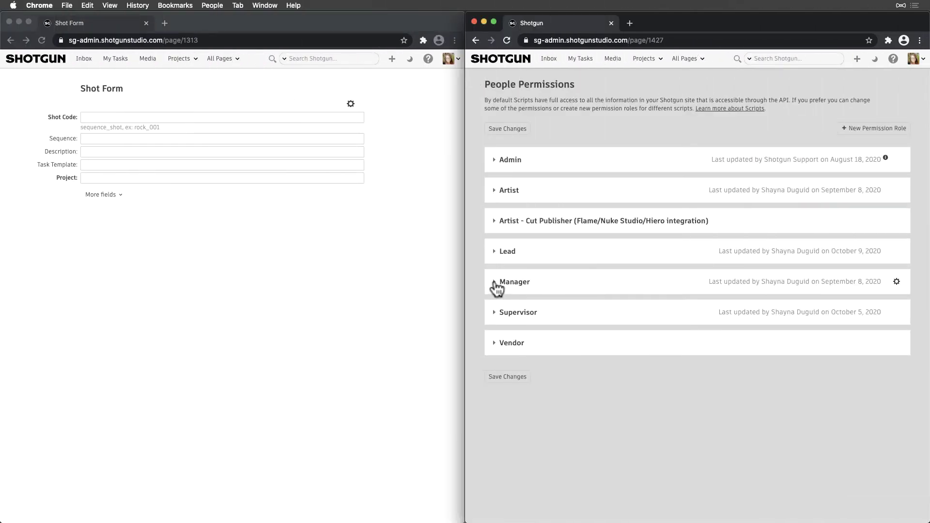
Step: Toggle Manager's Site Settings access to Default Layouts off and back on
{"action": "left_click", "coordinate": [494, 283]}
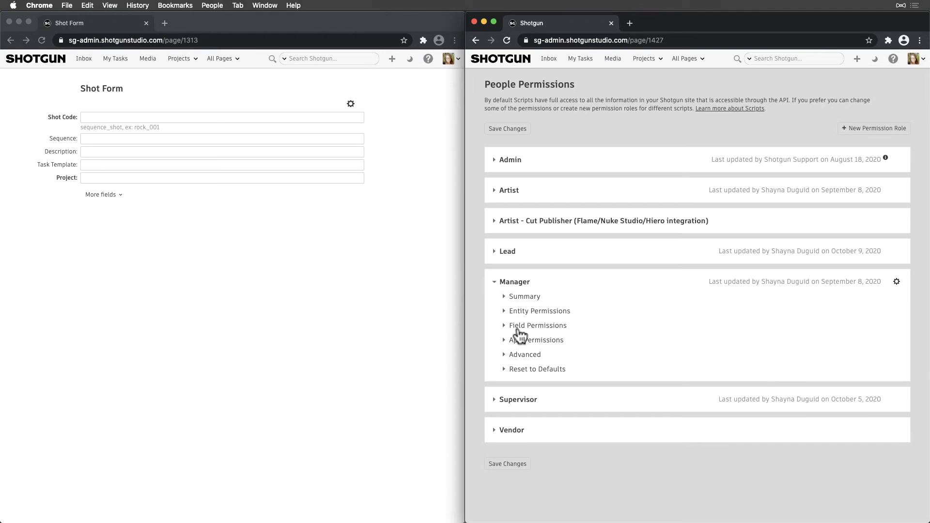
{"action": "left_click", "coordinate": [504, 355]}
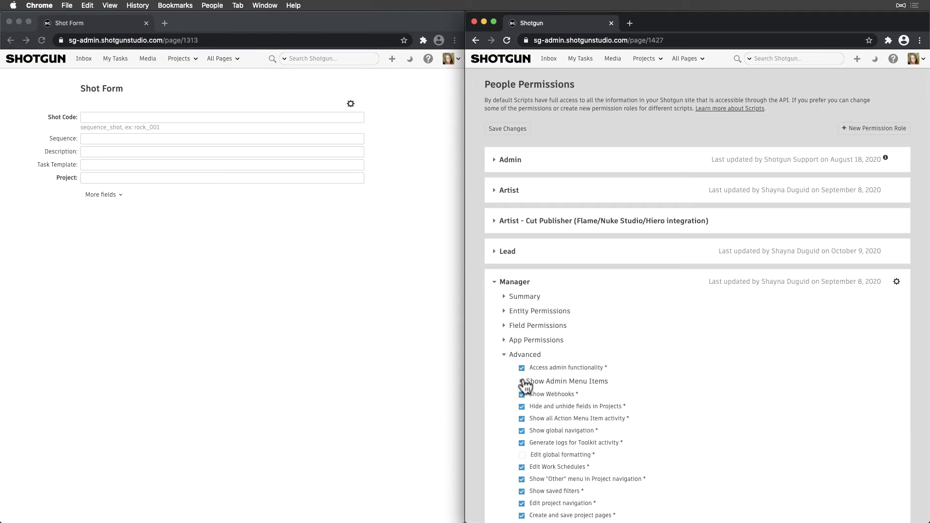
{"action": "left_click", "coordinate": [522, 382]}
{"action": "scroll", "coordinate": [526, 382], "scroll_direction": "down", "scroll_amount": 4}
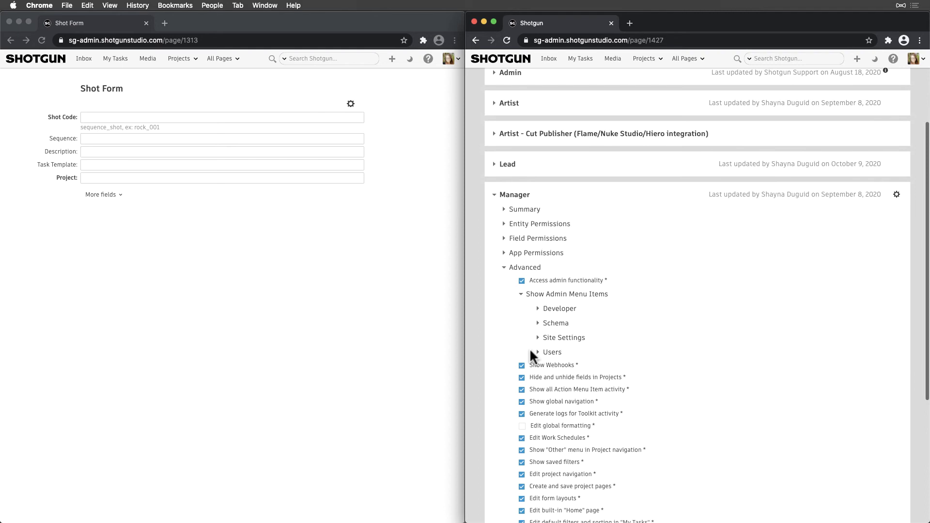
{"action": "left_click", "coordinate": [537, 338]}
{"action": "scroll", "coordinate": [538, 348], "scroll_direction": "down", "scroll_amount": 2}
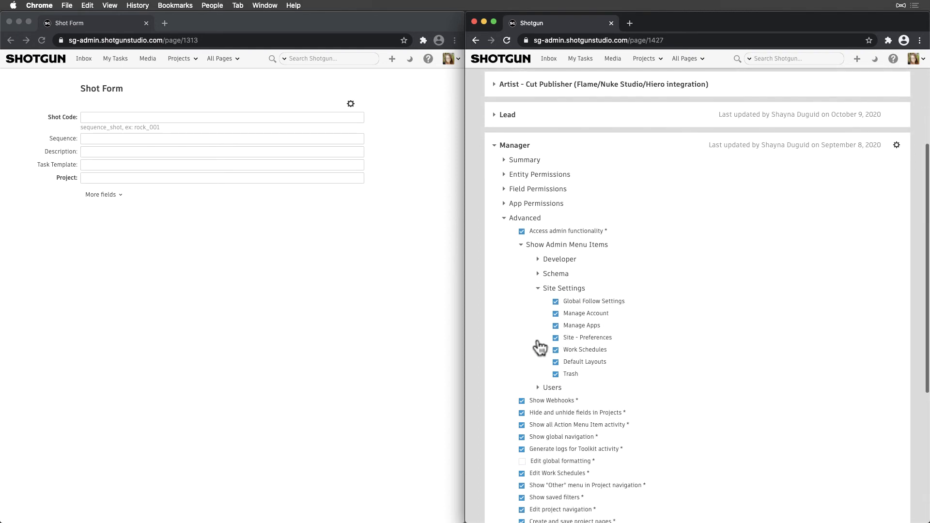
{"action": "left_click", "coordinate": [556, 361]}
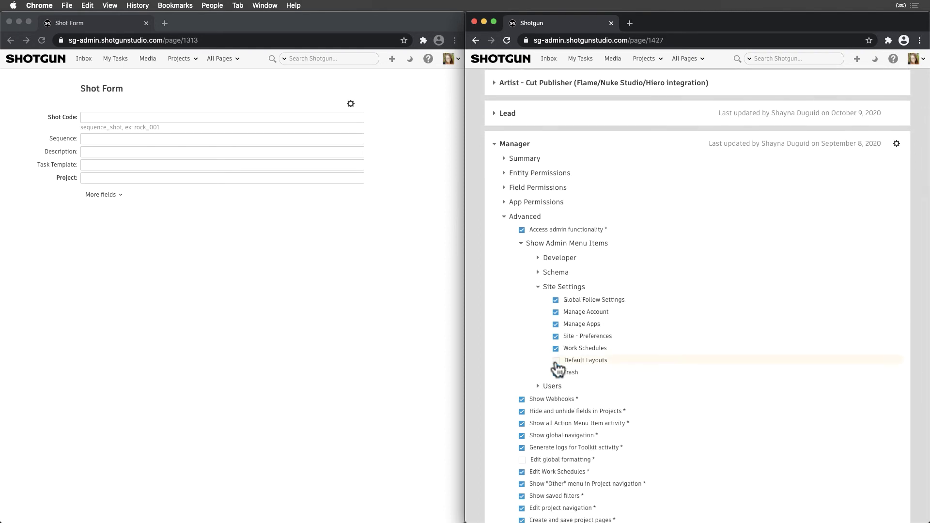
{"action": "left_click", "coordinate": [556, 363]}
{"action": "key", "text": "ctrl+Left"}
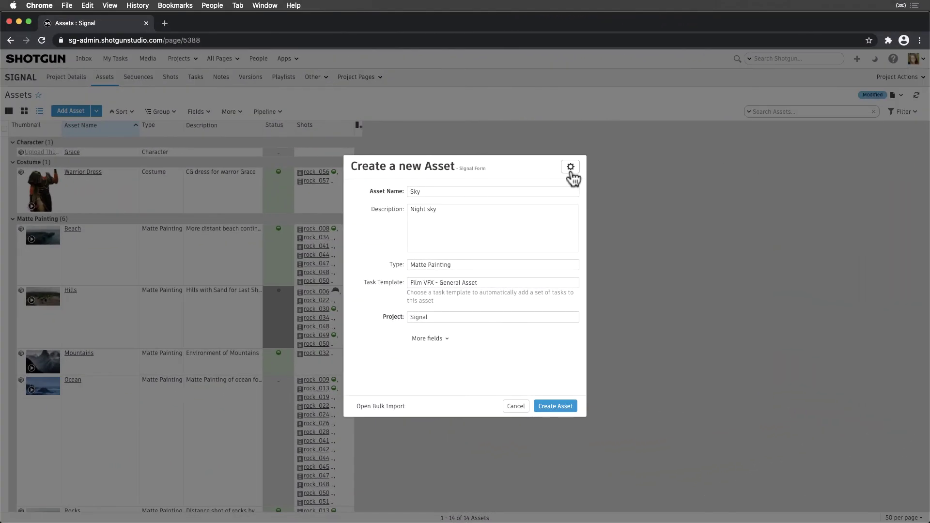
Step: Turn on Keep Form Values on Create and create the Sky asset
{"action": "left_click", "coordinate": [571, 169]}
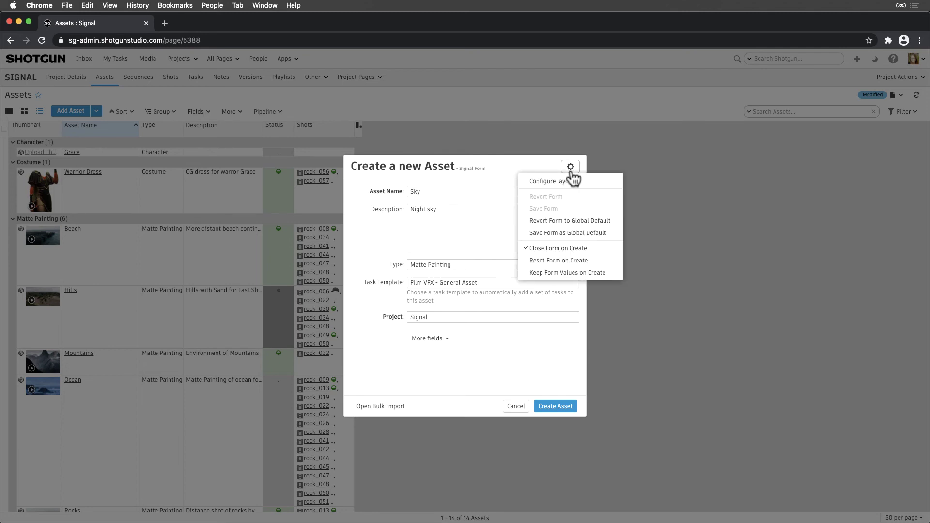
{"action": "left_click", "coordinate": [609, 275]}
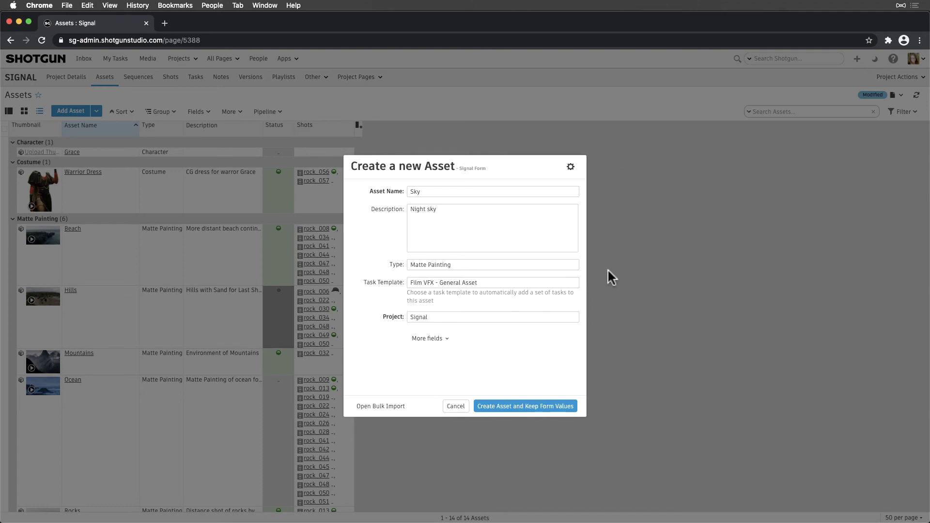
{"action": "left_click", "coordinate": [548, 409]}
Step: Create a Waterfall asset described 'Waterfall in distance' from the kept form values
{"action": "type", "text": "Waterfall"}
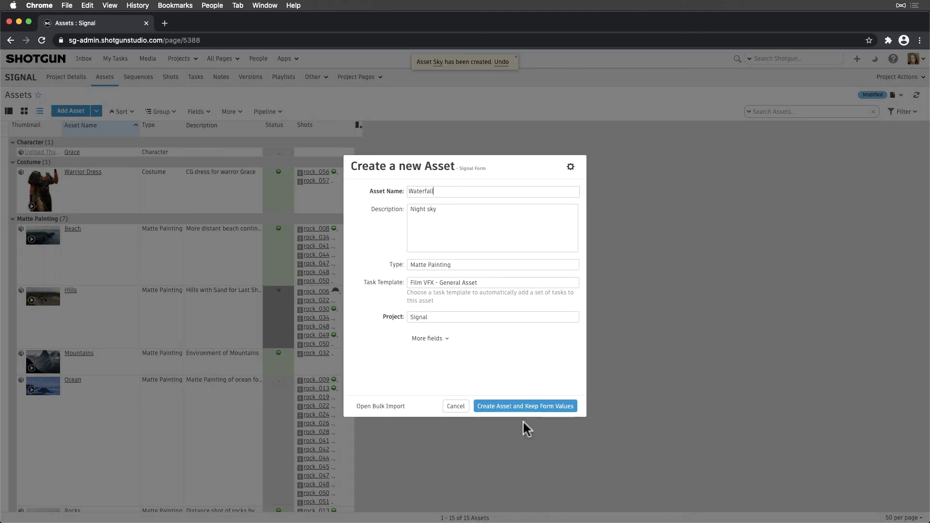
{"action": "triple_click", "coordinate": [457, 210]}
{"action": "type", "text": "Waterfall in distance"}
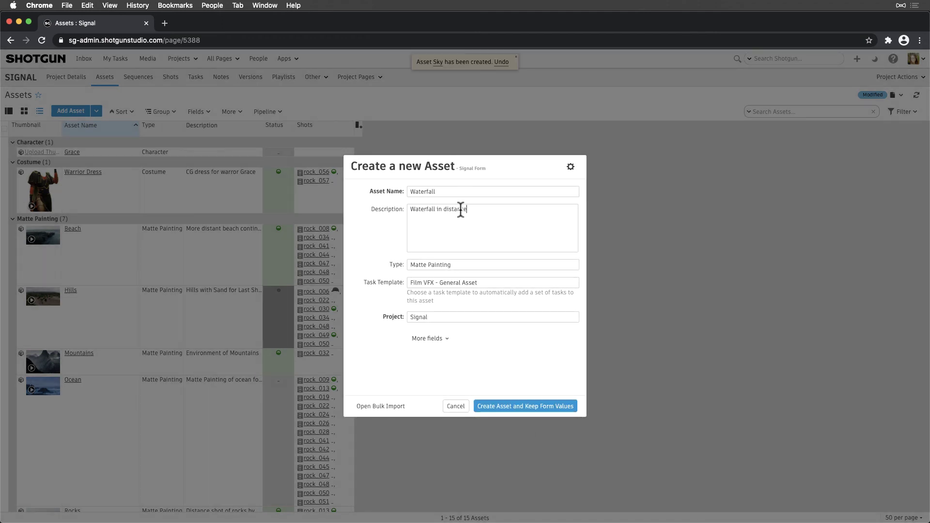
{"action": "left_click", "coordinate": [519, 409]}
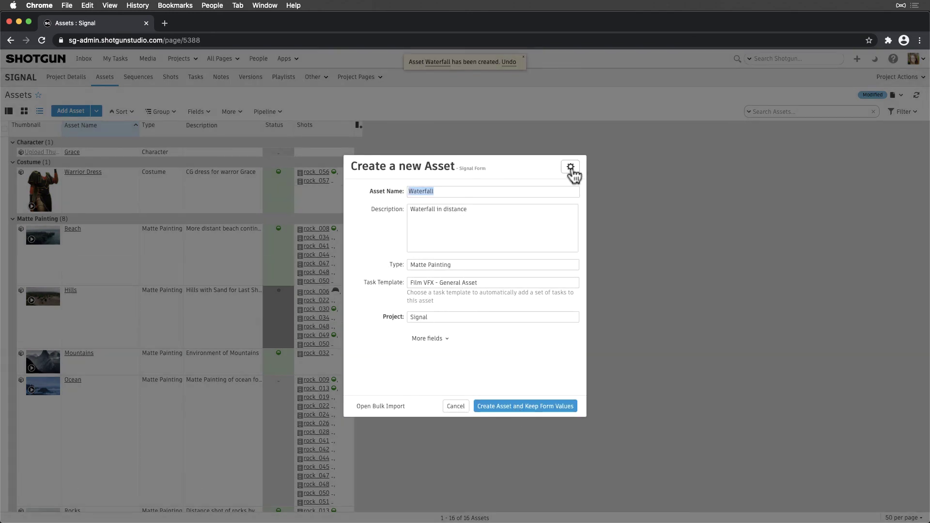
Step: Set the asset form to Close Form on Create and hold Alt for Keep Form Values
{"action": "left_click", "coordinate": [570, 167]}
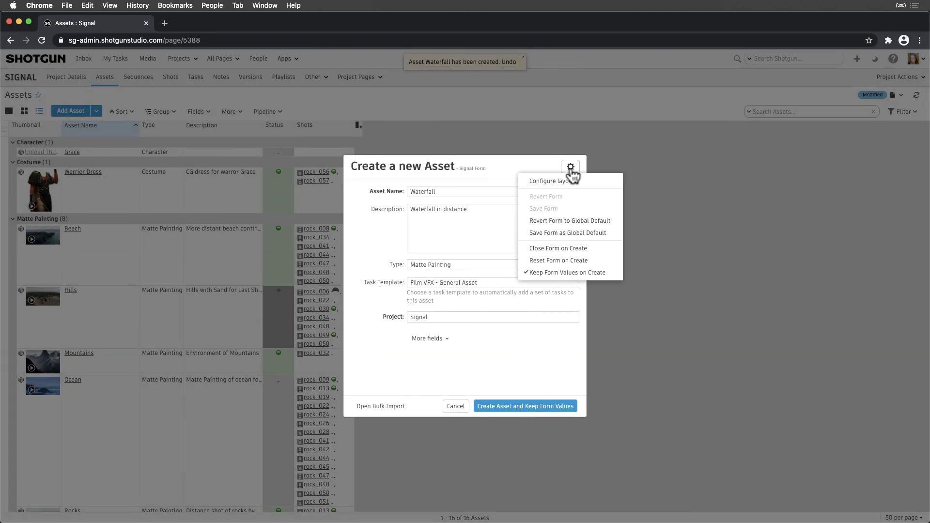
{"action": "left_click", "coordinate": [553, 248]}
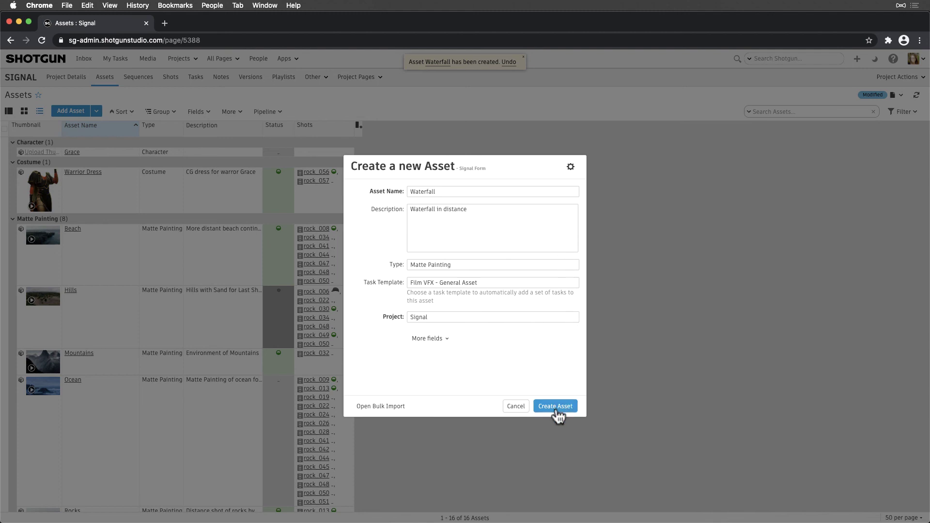
{"action": "key", "text": "alt"}
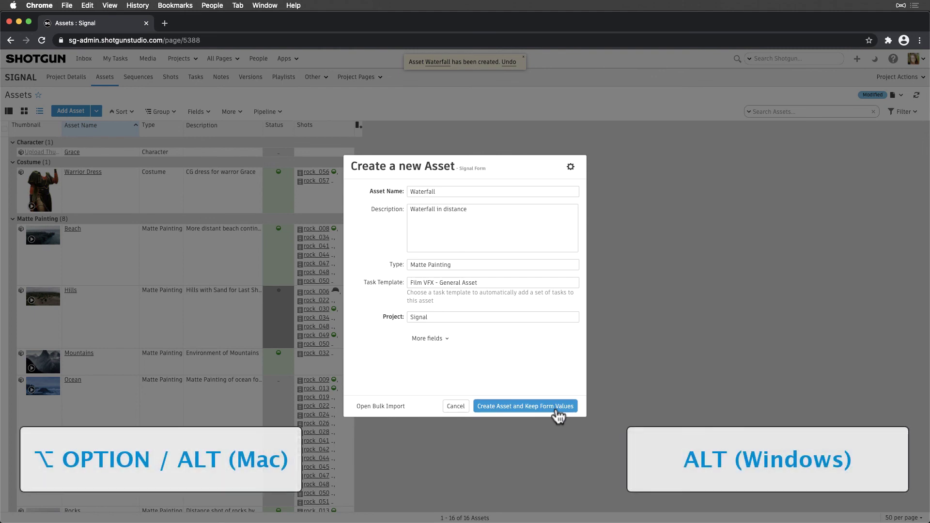